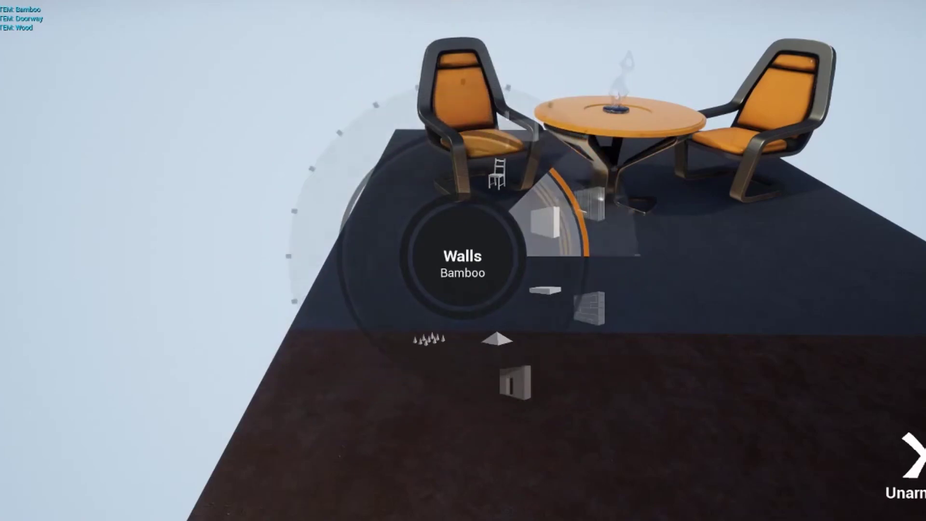
# Cycle the quick-item wheel through shotgun, unarmed hands, crowbar and pistol
pyautogui.press('2')
pyautogui.press('q')
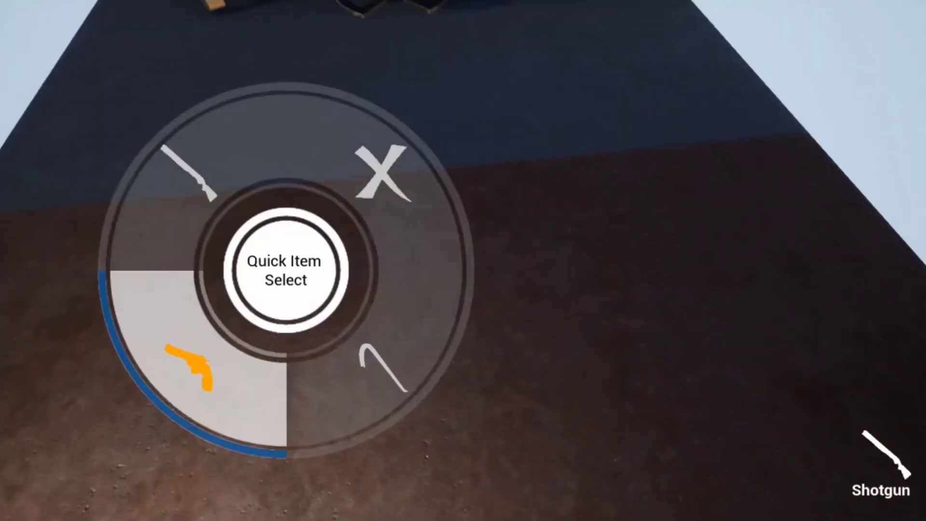
pyautogui.press('q')
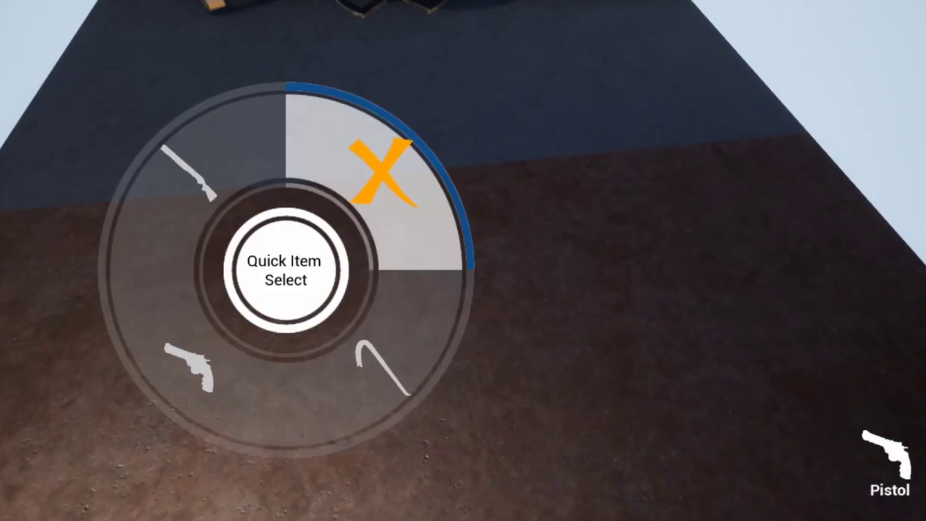
pyautogui.press('q')
pyautogui.press('q')
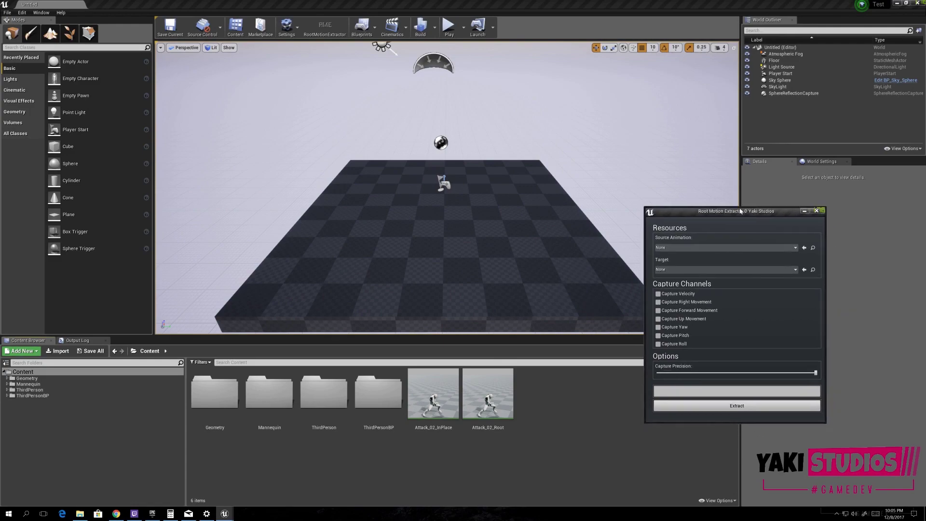
# Extract root motion with Attack_02_InPlace as target and Attack_02_Root as source
pyautogui.moveTo(741, 211); pyautogui.dragTo(727, 168)
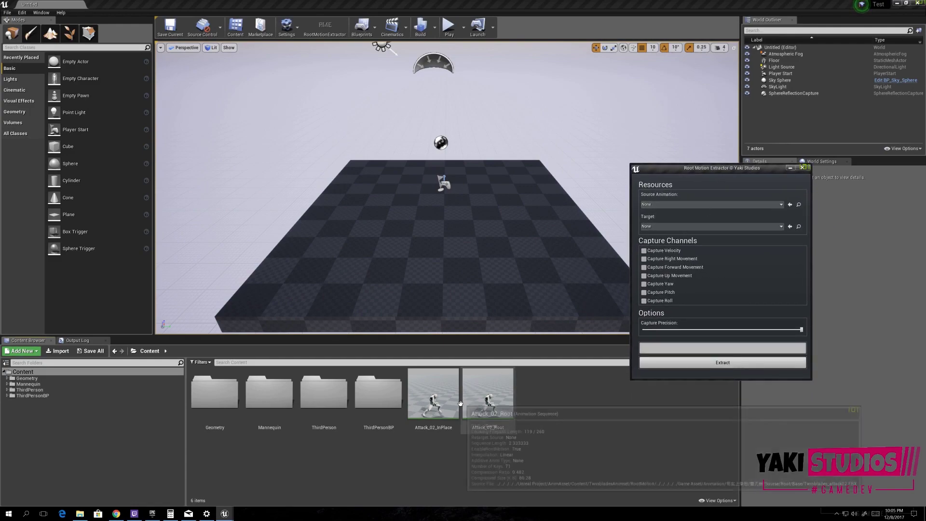
pyautogui.moveTo(433, 393); pyautogui.dragTo(694, 252)
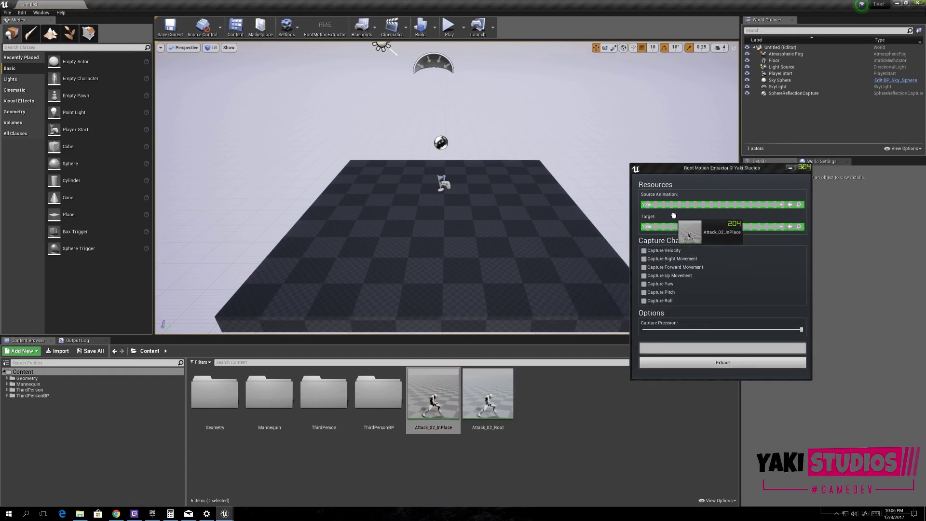
pyautogui.moveTo(664, 228); pyautogui.dragTo(665, 228)
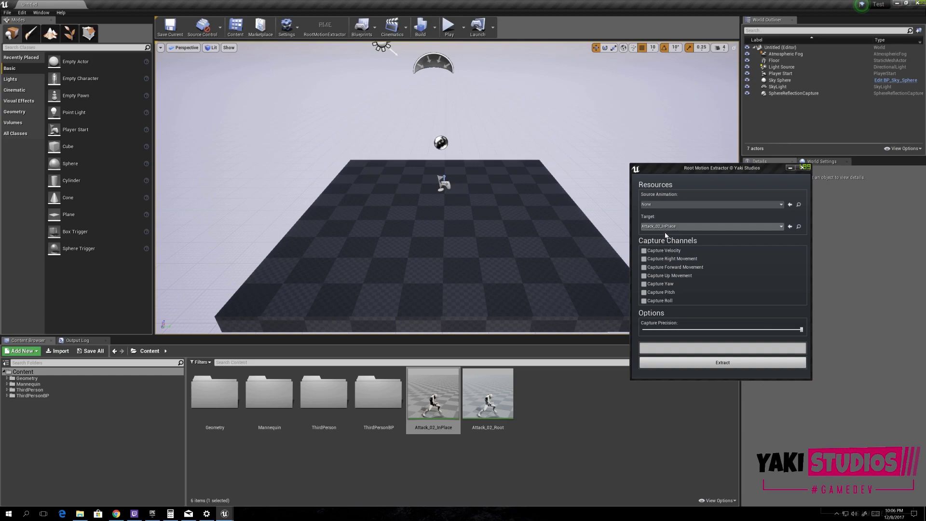
pyautogui.moveTo(488, 394)
pyautogui.mouseDown()
pyautogui.moveTo(702, 199)
pyautogui.moveTo(697, 210)
pyautogui.mouseUp()
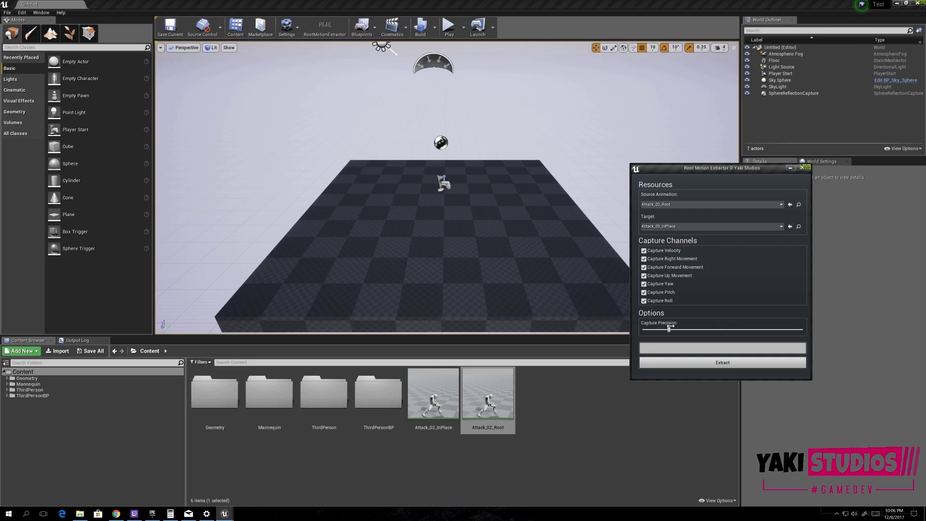
pyautogui.click(705, 363)
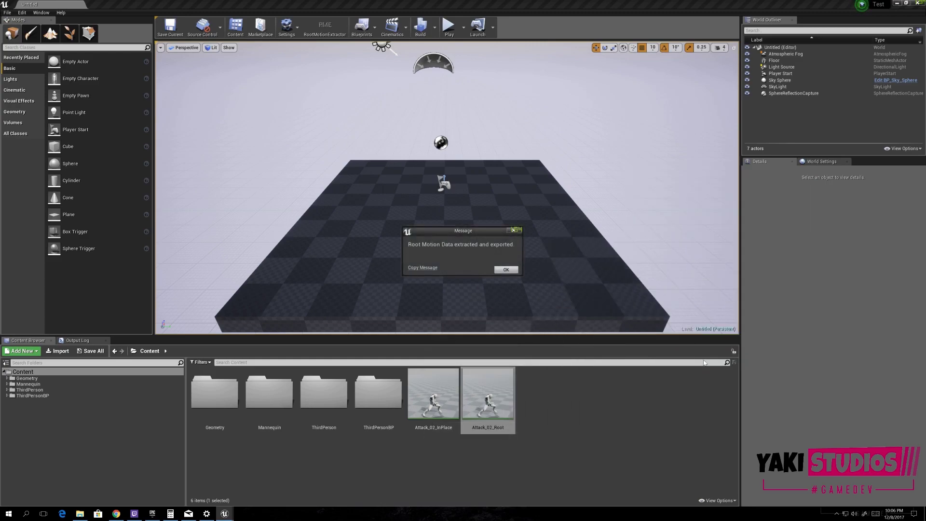
pyautogui.click(505, 269)
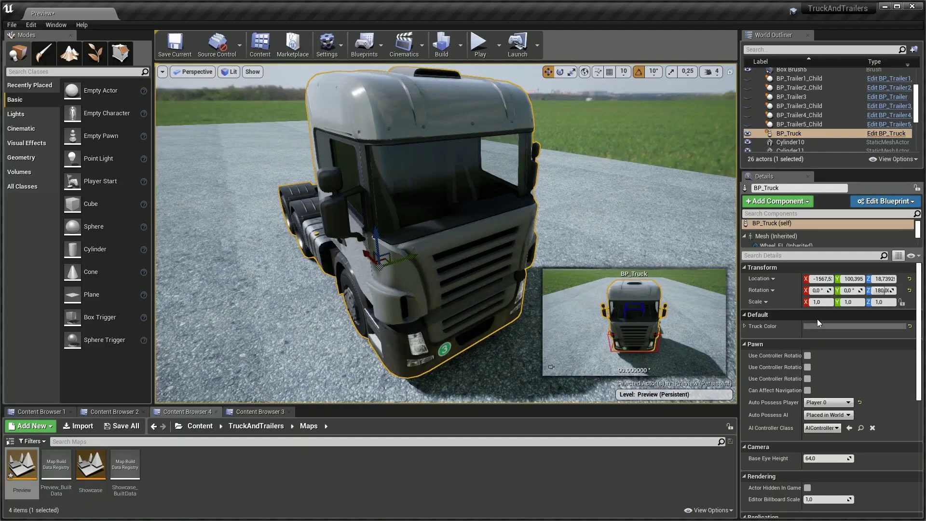
# Paint the truck red, sweep through magenta, blue and green, then choose pale bluish-white
pyautogui.click(817, 326)
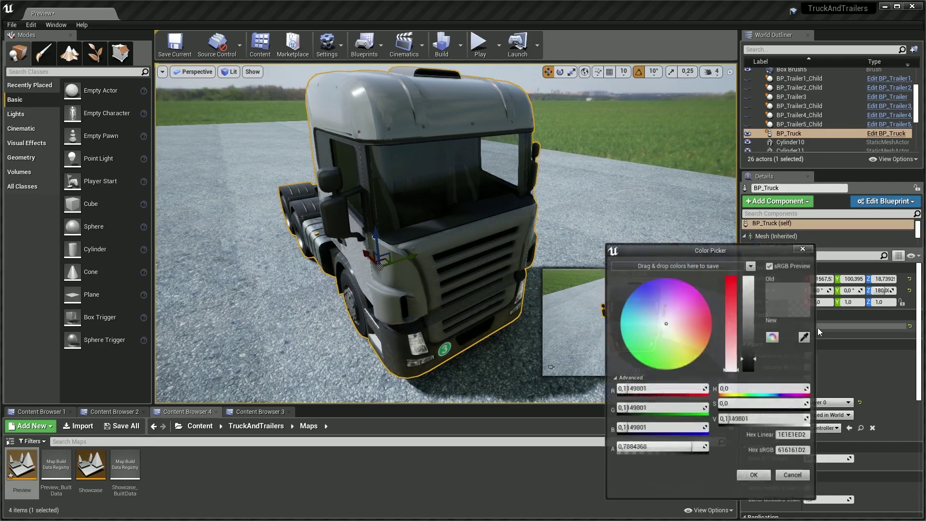
pyautogui.click(708, 326)
pyautogui.moveTo(707, 326)
pyautogui.mouseDown()
pyautogui.moveTo(662, 291)
pyautogui.moveTo(642, 304)
pyautogui.moveTo(645, 358)
pyautogui.moveTo(688, 361)
pyautogui.moveTo(693, 334)
pyautogui.moveTo(750, 314)
pyautogui.moveTo(726, 332)
pyautogui.mouseUp()
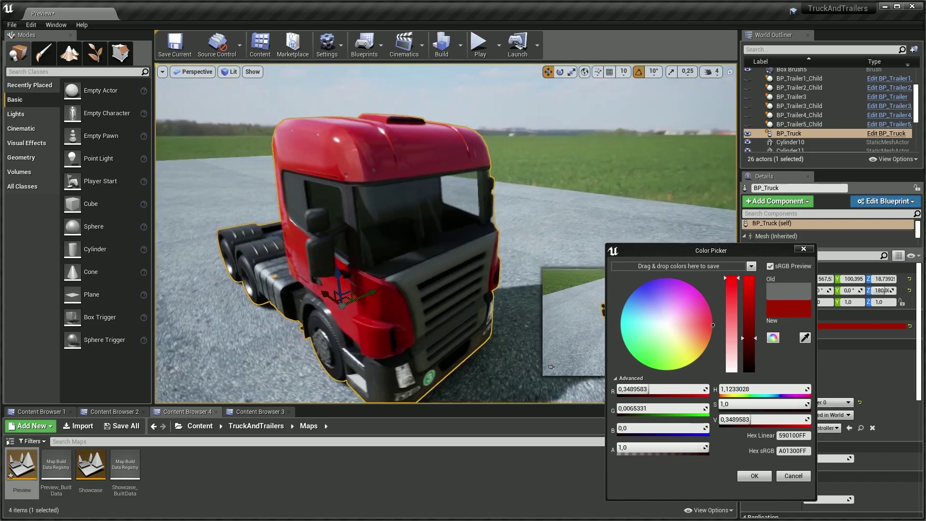
pyautogui.click(661, 316)
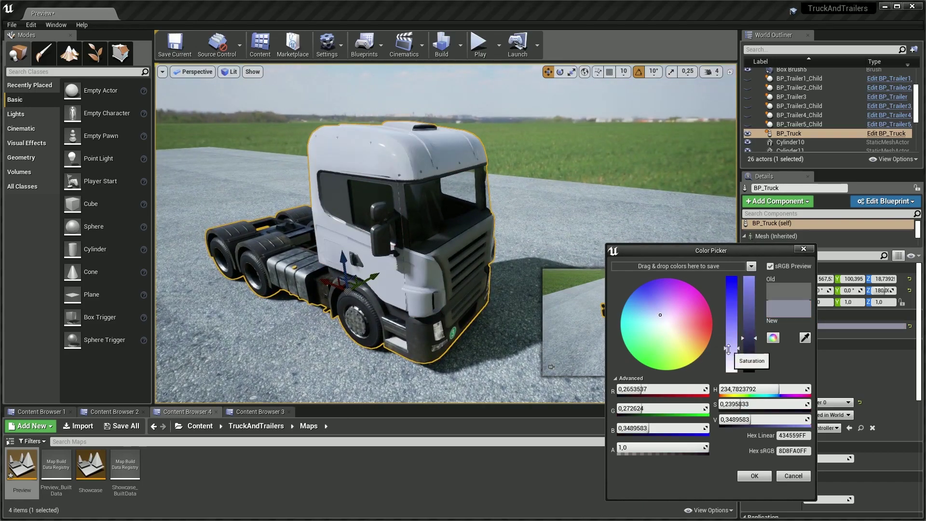